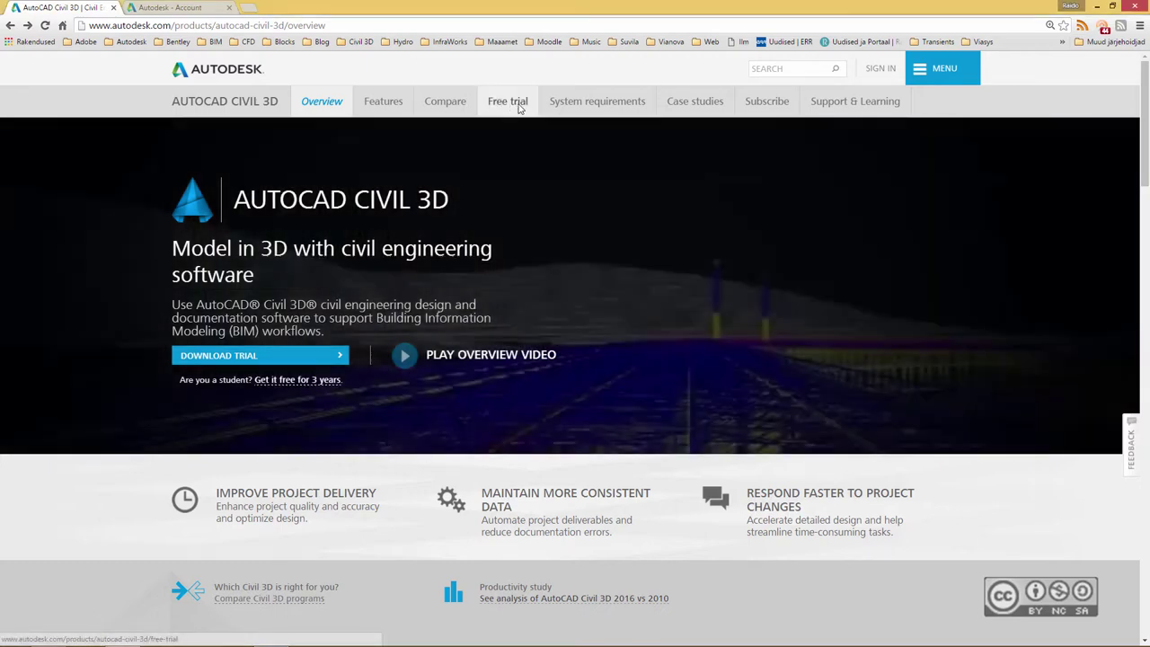
# Go to the Civil 3D Free trial page and choose 'Download trial using Download Manager'.
pyautogui.click(518, 107)
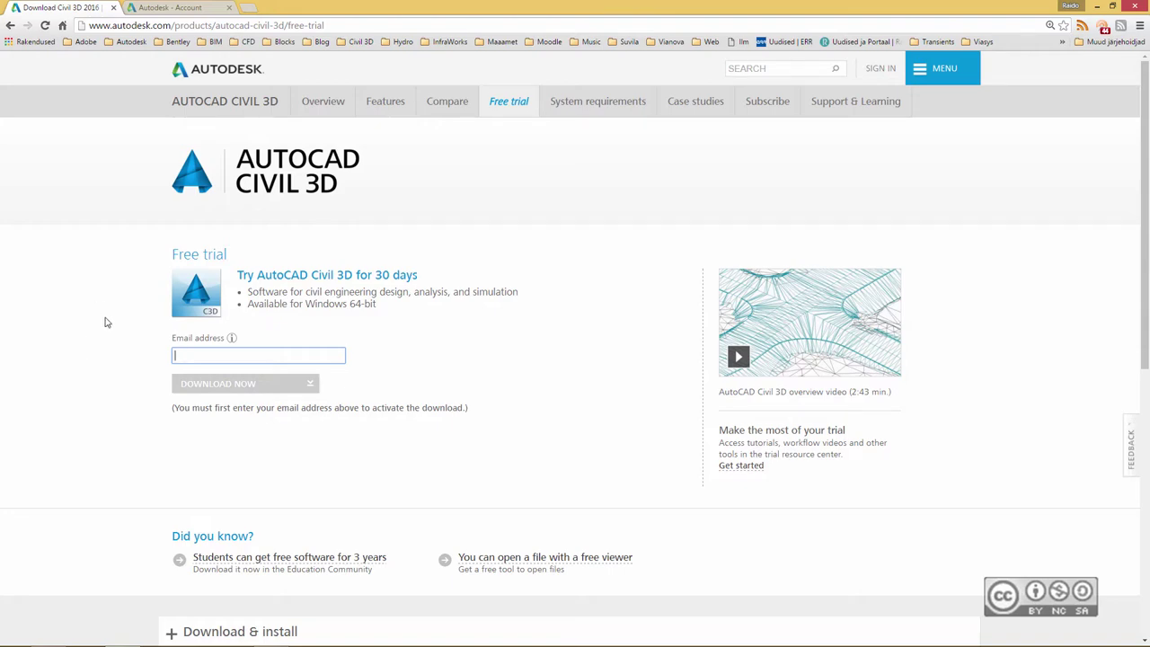
pyautogui.scroll(-5, 100, 310)
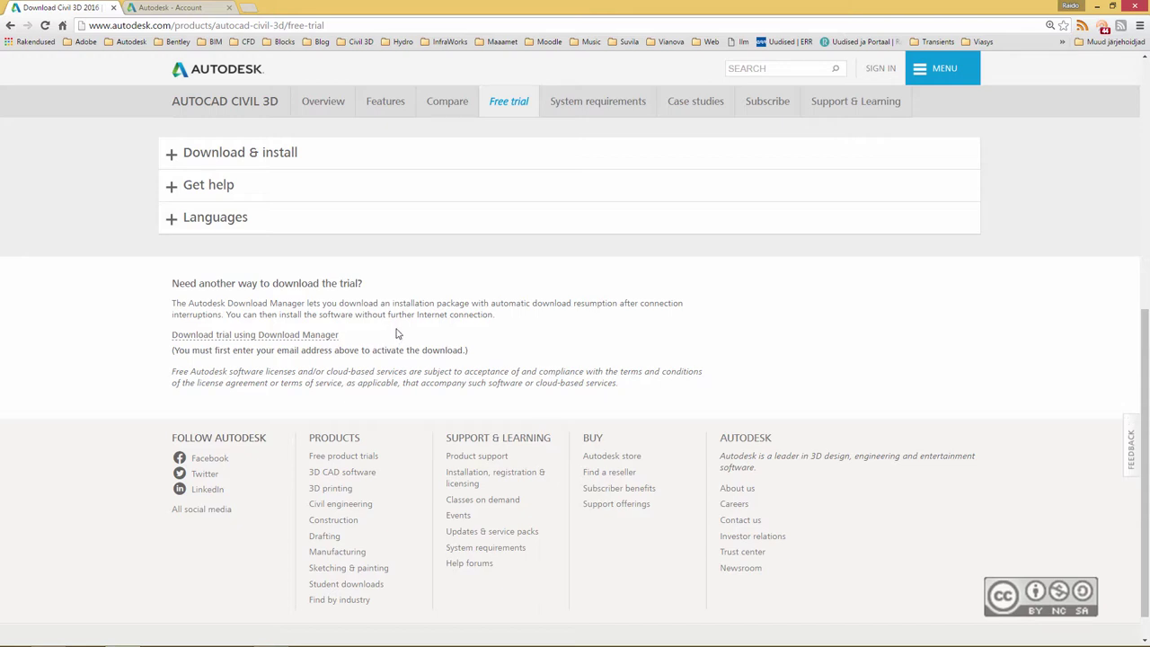
pyautogui.scroll(5, 399, 338)
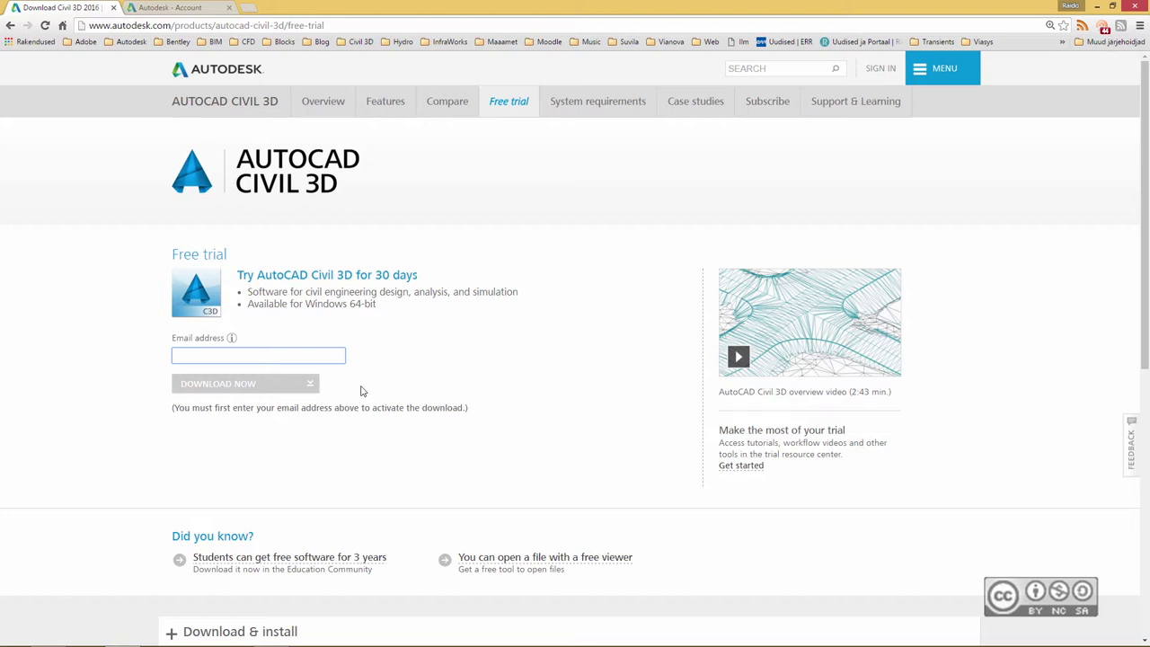
pyautogui.scroll(-5, 362, 391)
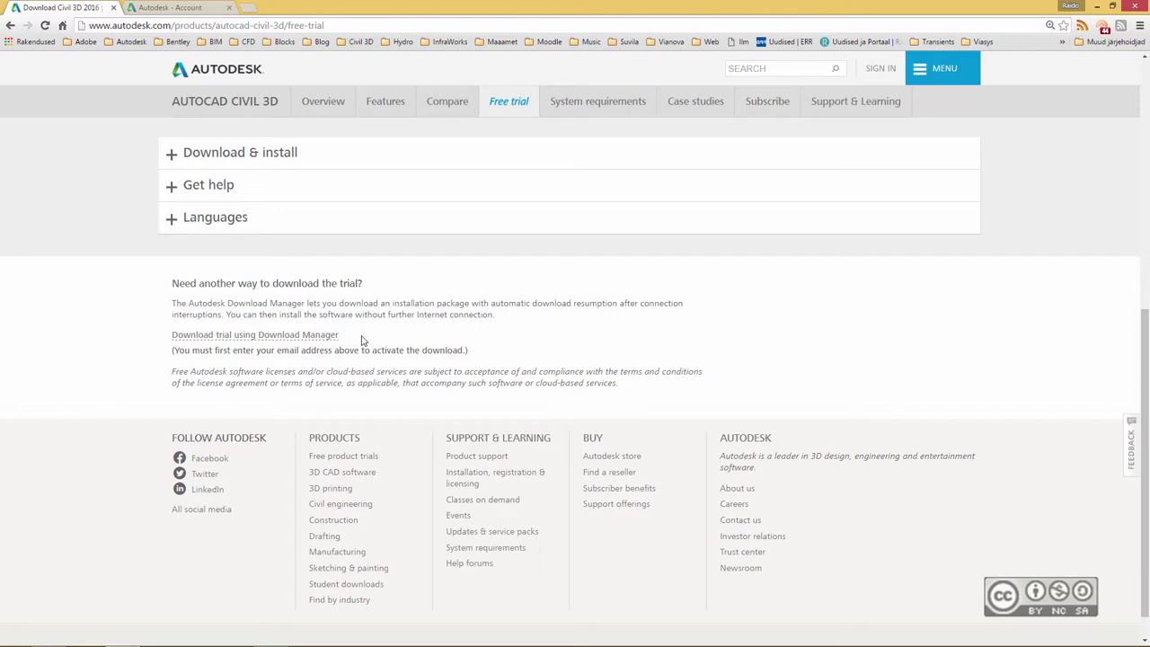
pyautogui.click(310, 336)
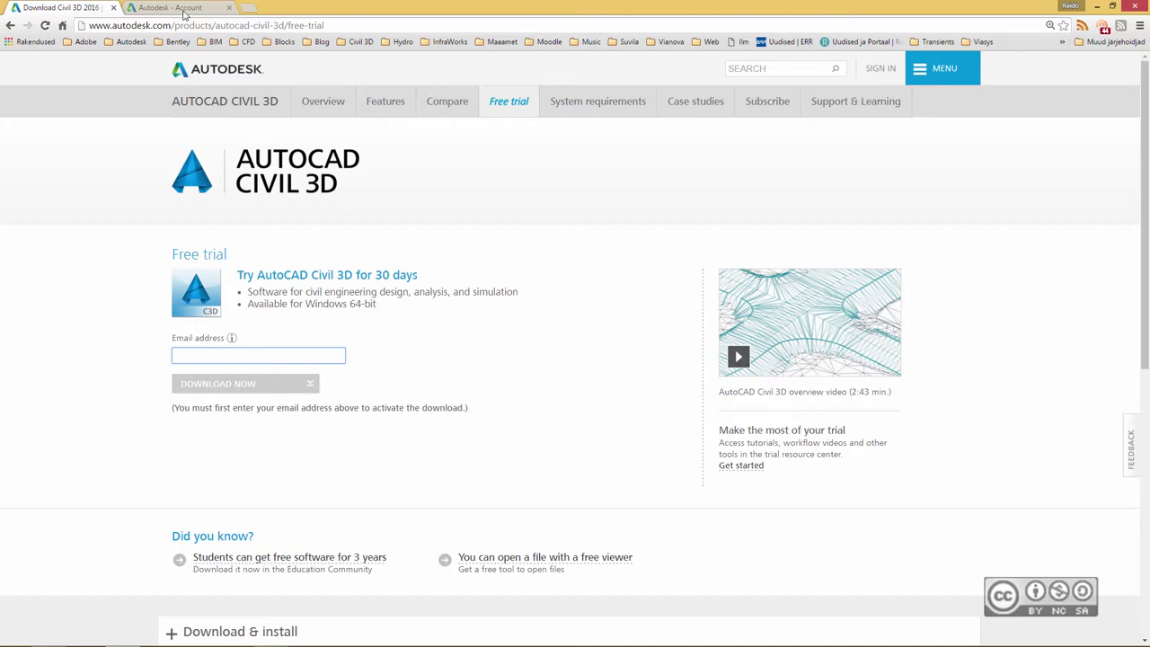
pyautogui.click(180, 8)
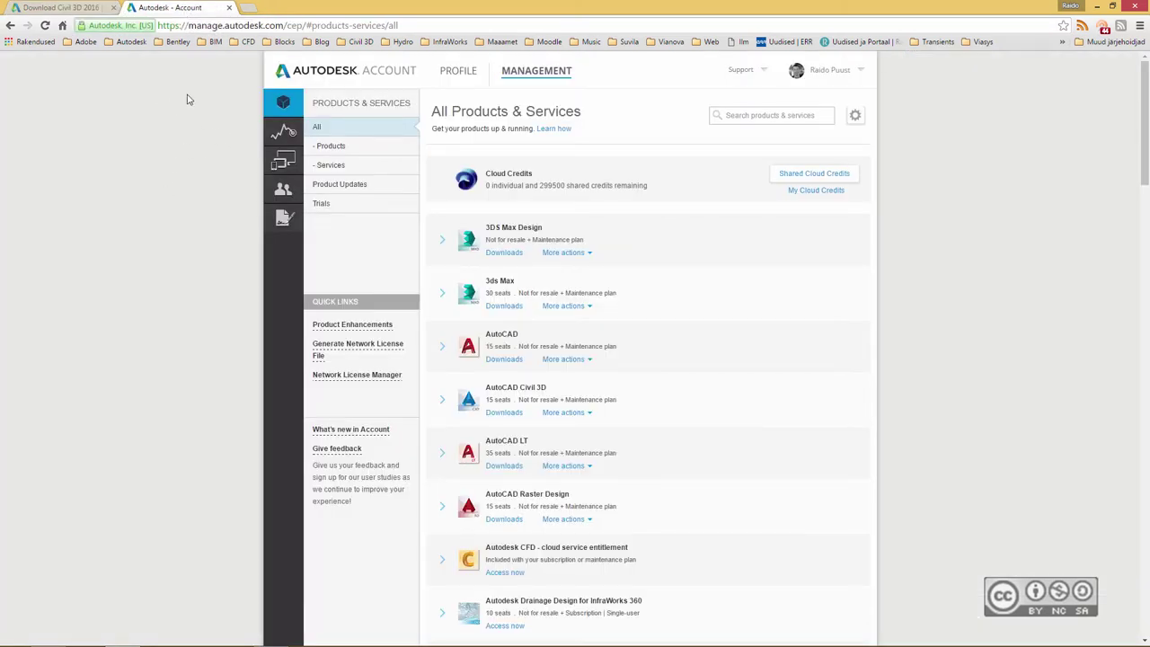
pyautogui.click(508, 416)
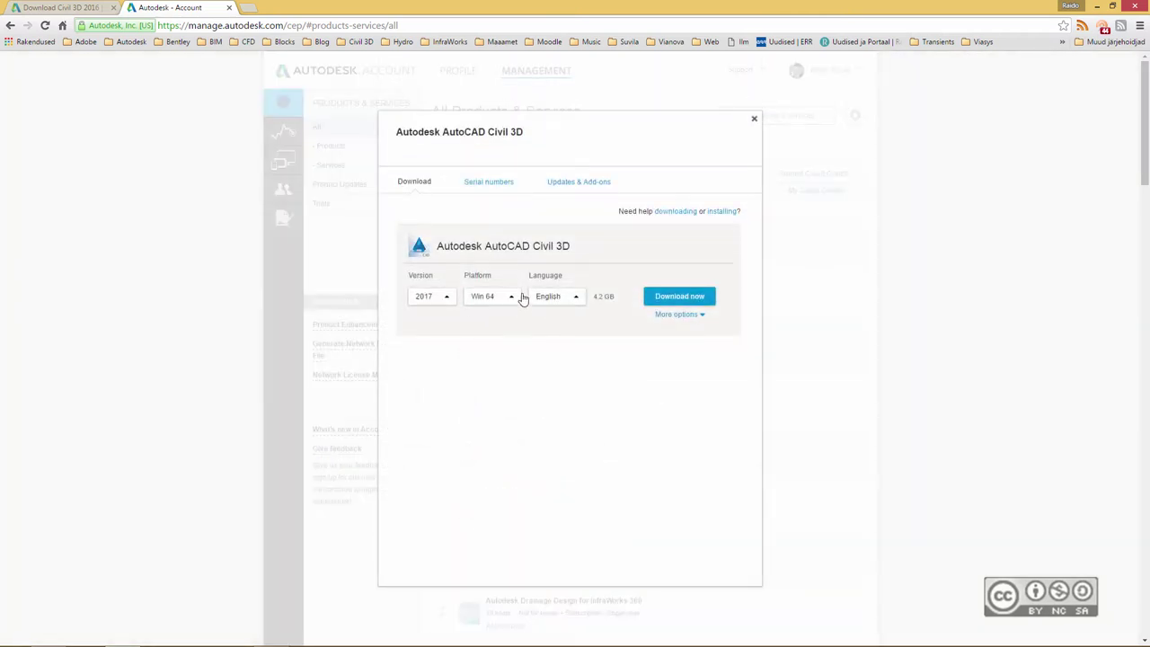
pyautogui.click(701, 320)
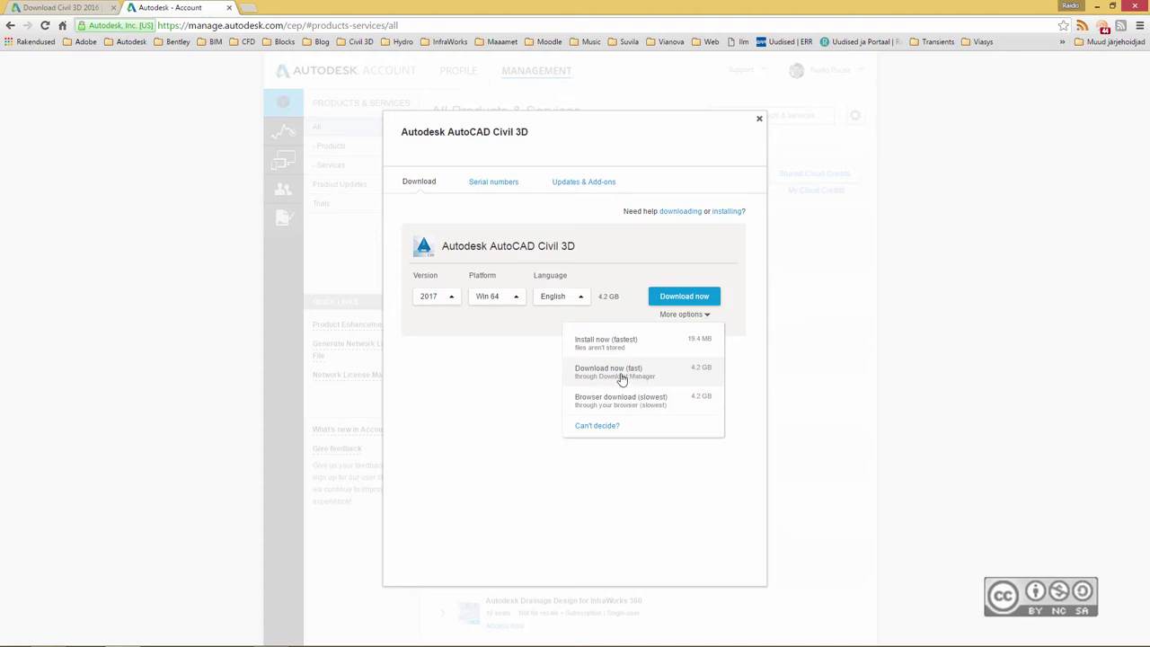
pyautogui.click(759, 119)
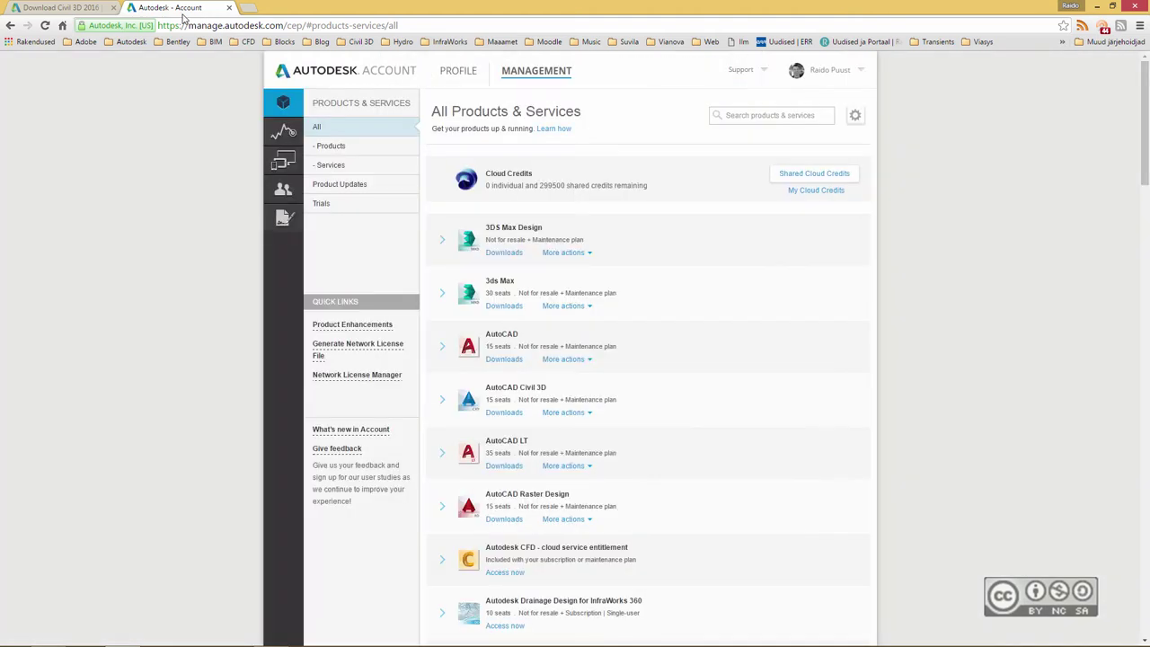
pyautogui.click(56, 7)
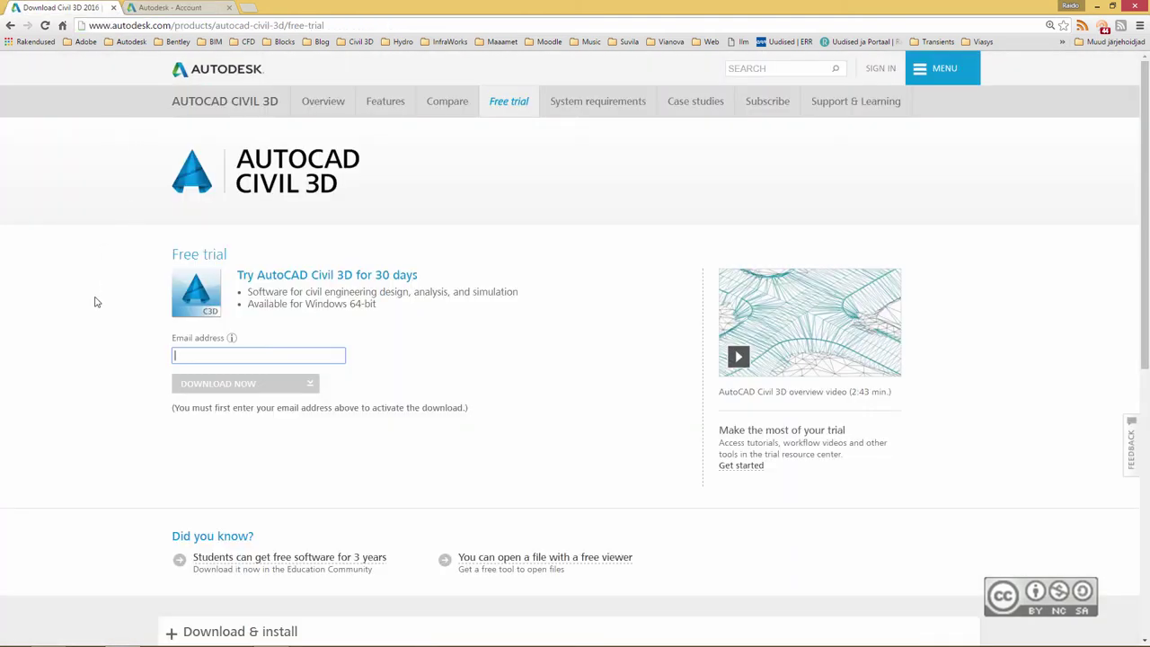
# Open AutoCAD_Civil3D_2017_English_Win_64bit_dlm inside the Civil3D_2017 folder and select Setup.exe.
pyautogui.click(48, 639)
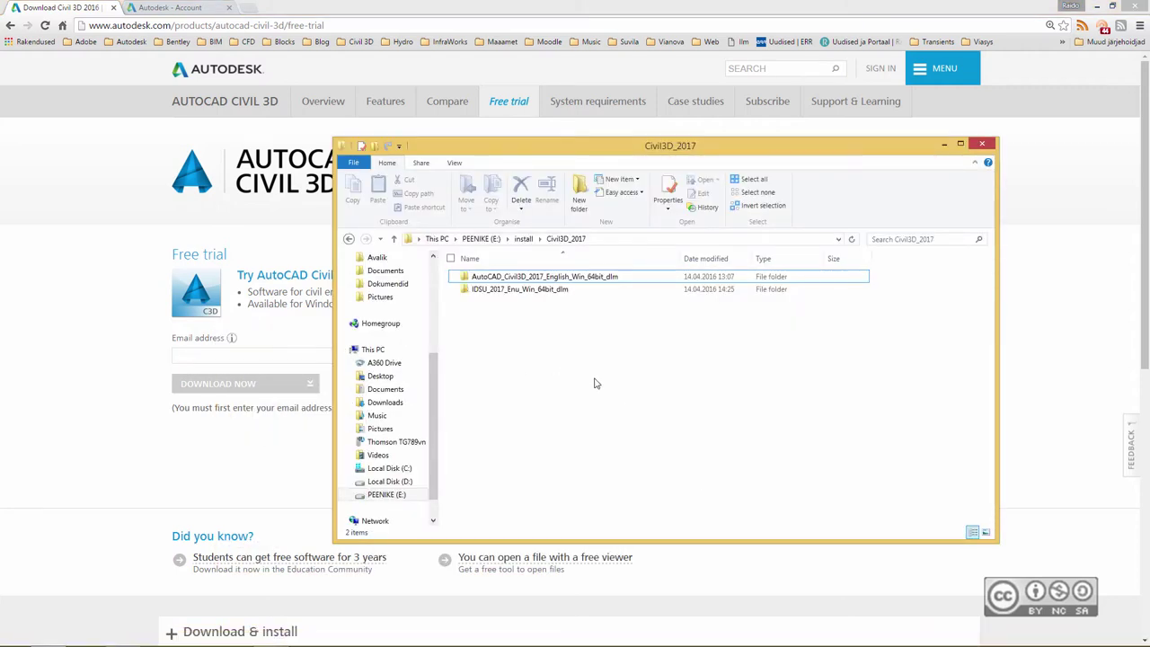
pyautogui.click(580, 280)
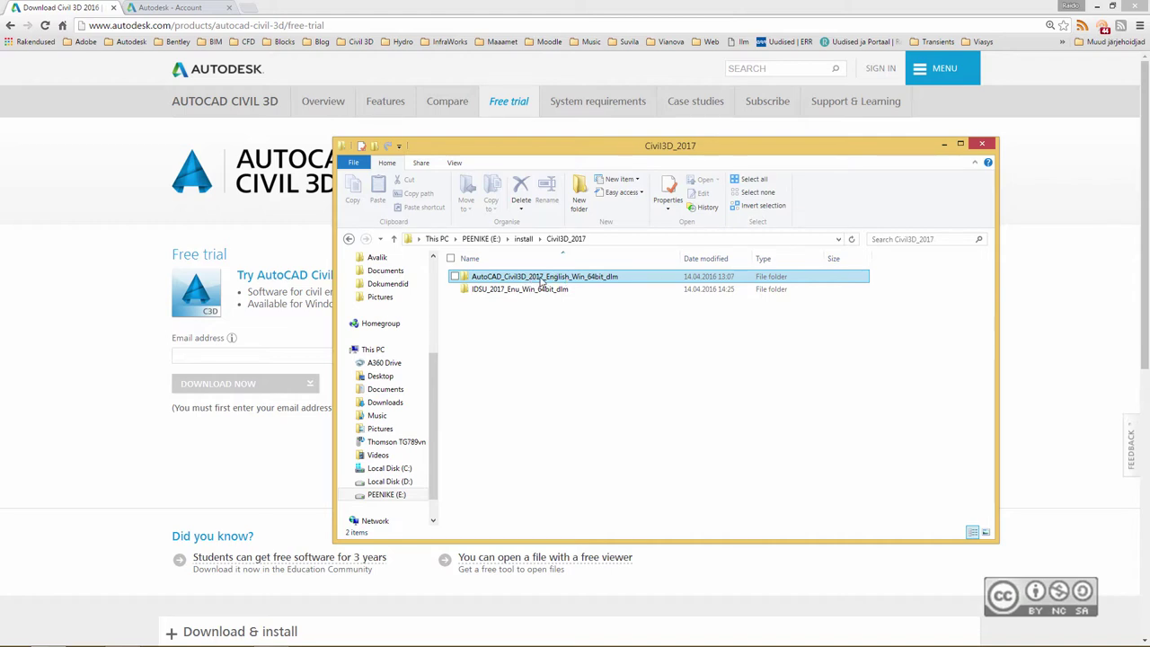
pyautogui.doubleClick(543, 279)
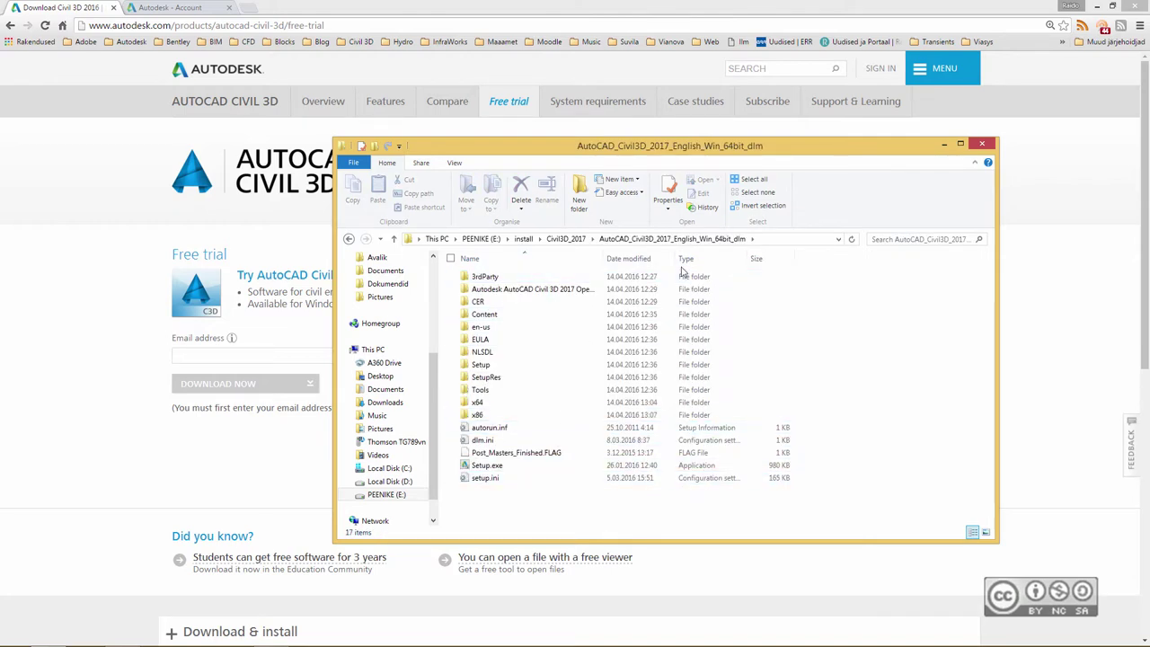
pyautogui.click(483, 466)
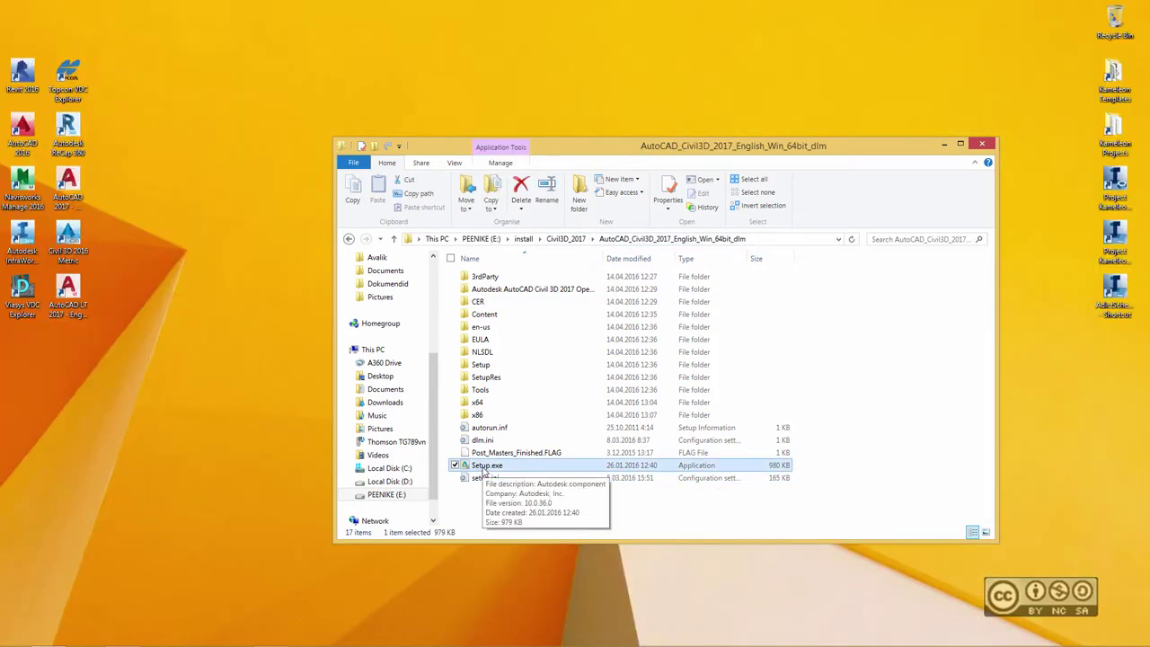
# Run Setup.exe to launch the Civil 3D 2017 installer.
pyautogui.doubleClick(486, 467)
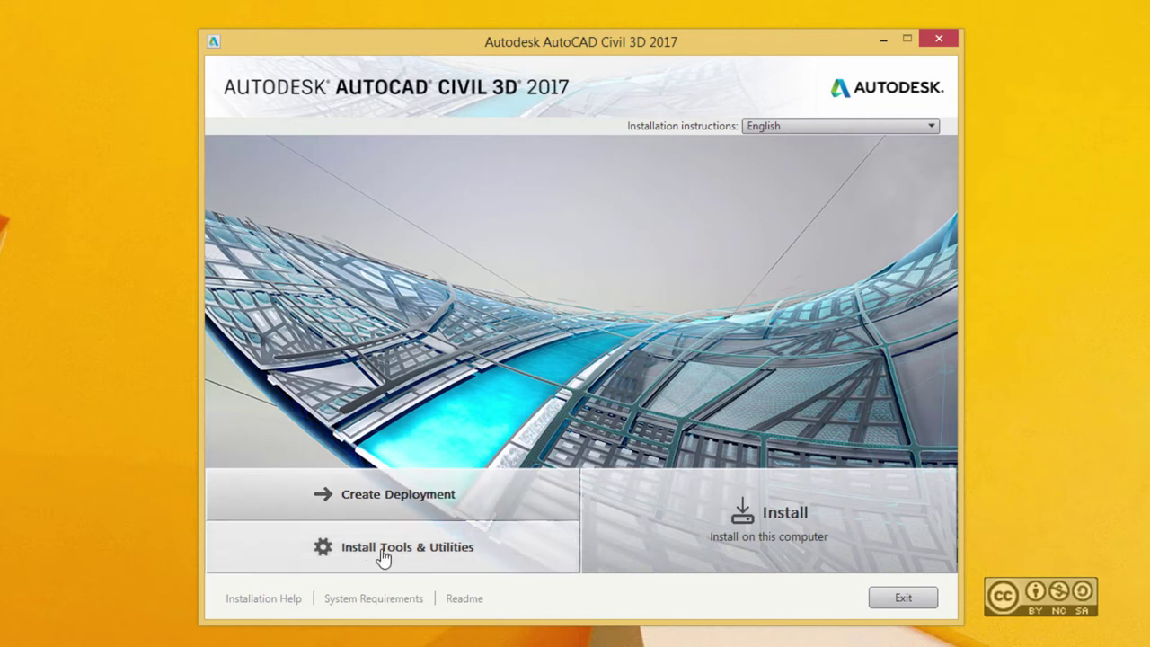
# Show Install Tools & Utilities and turn the Object Enabler components off and back on.
pyautogui.click(445, 556)
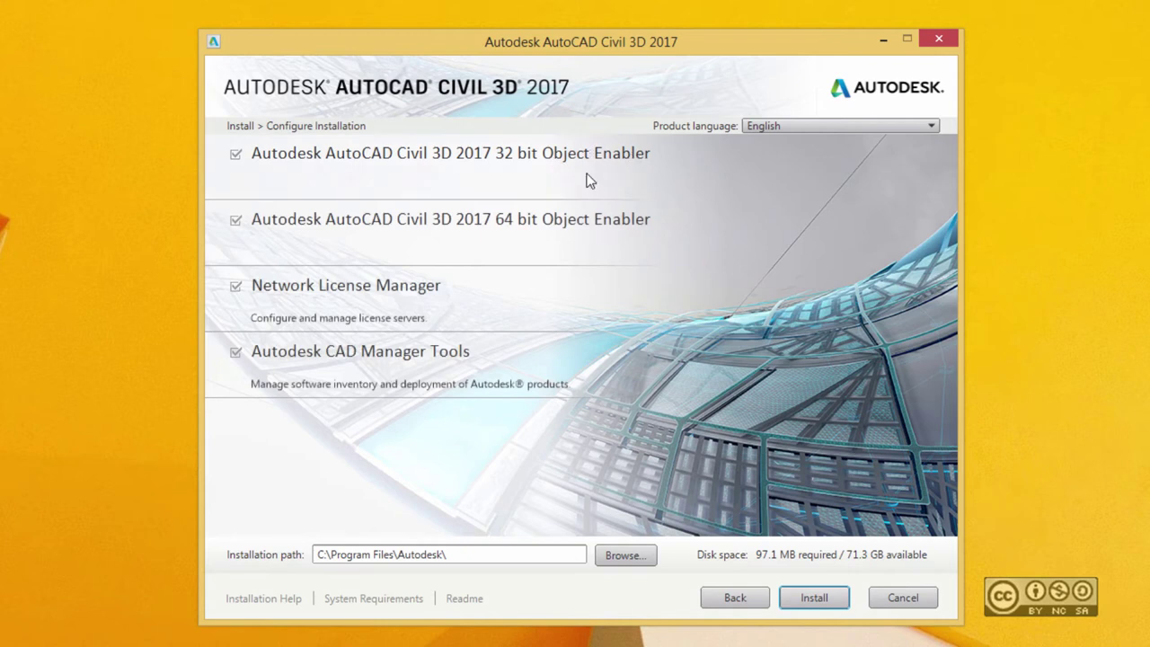
pyautogui.click(235, 219)
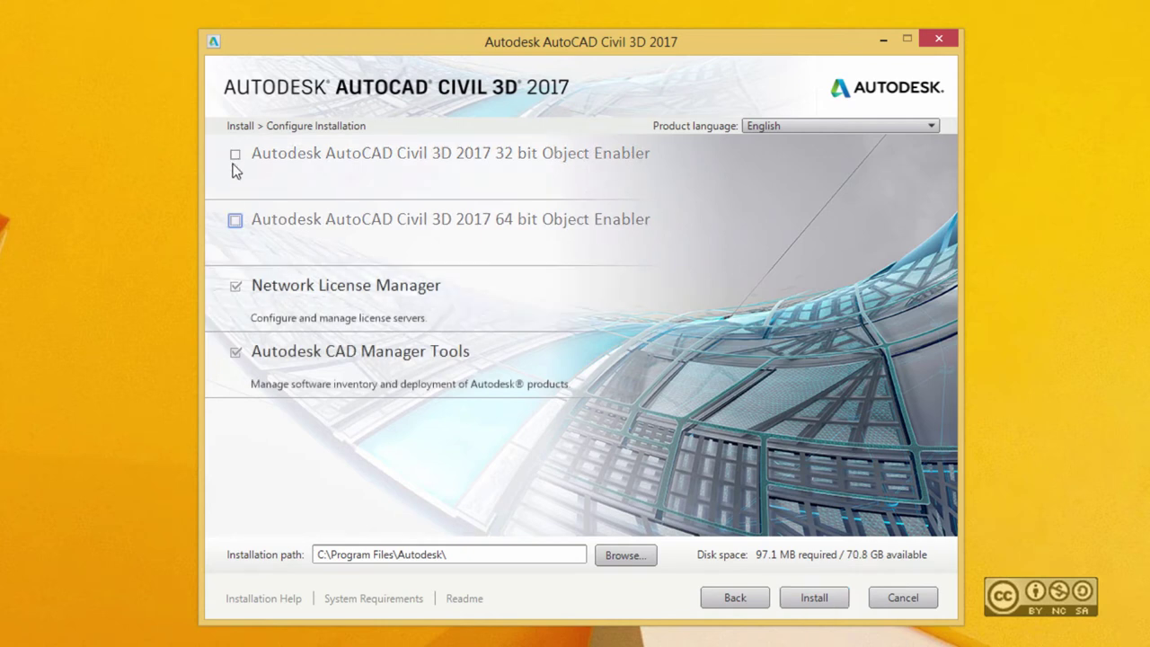
pyautogui.click(235, 220)
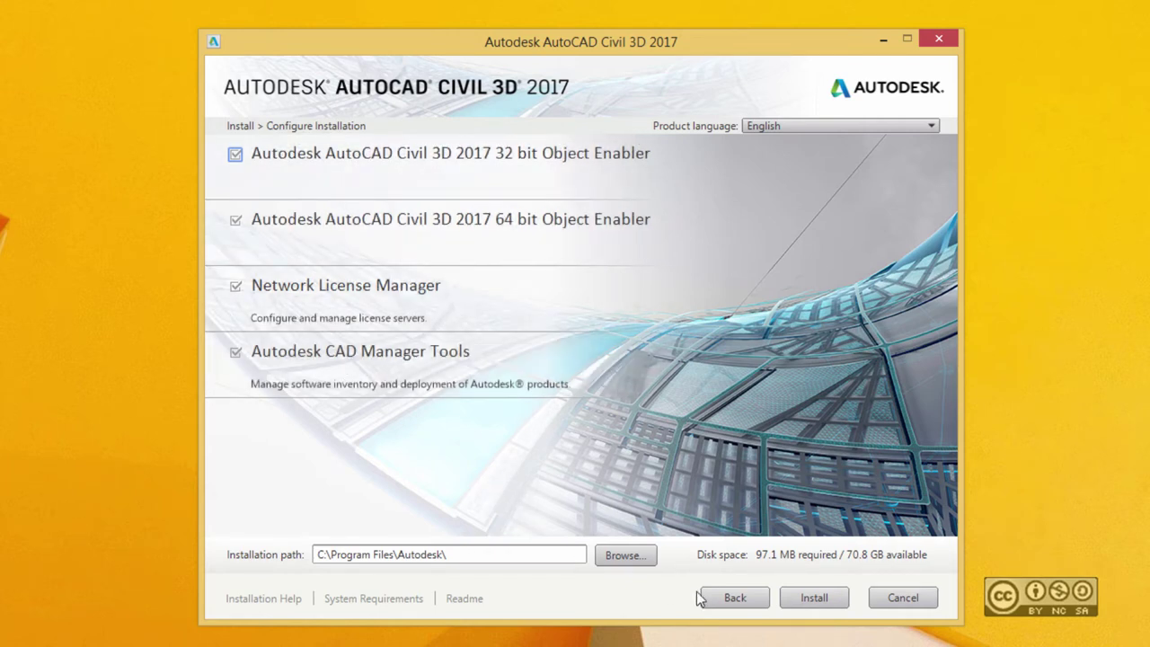
# Choose Install on this computer, accept the licence agreement, and continue with Next.
pyautogui.click(742, 602)
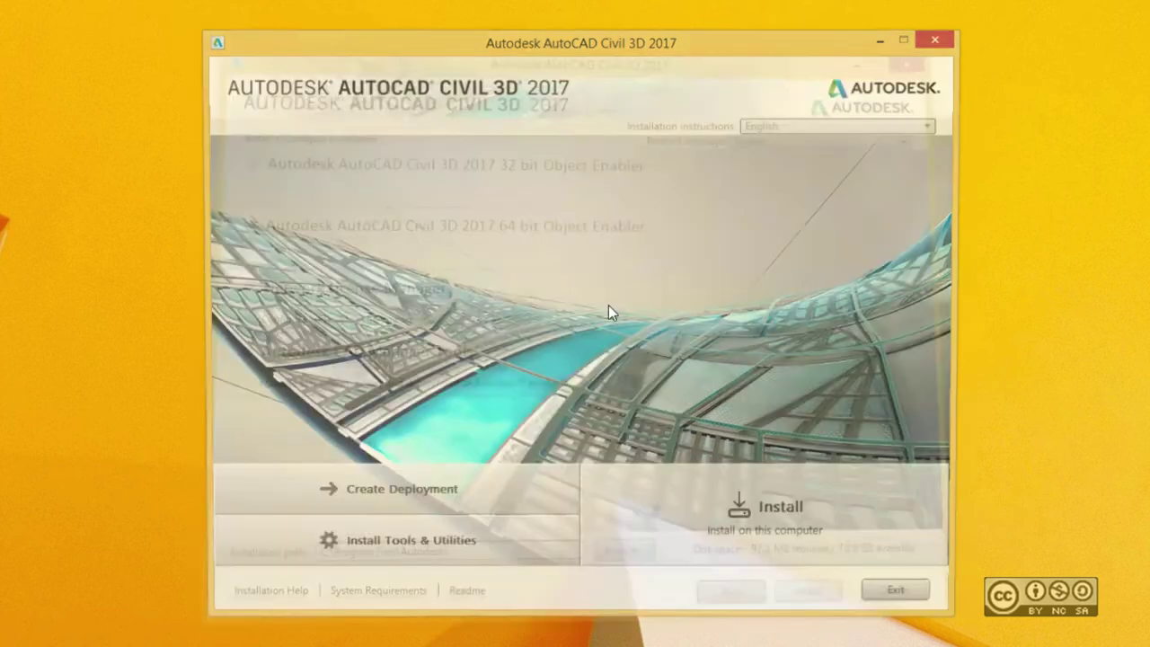
pyautogui.click(797, 521)
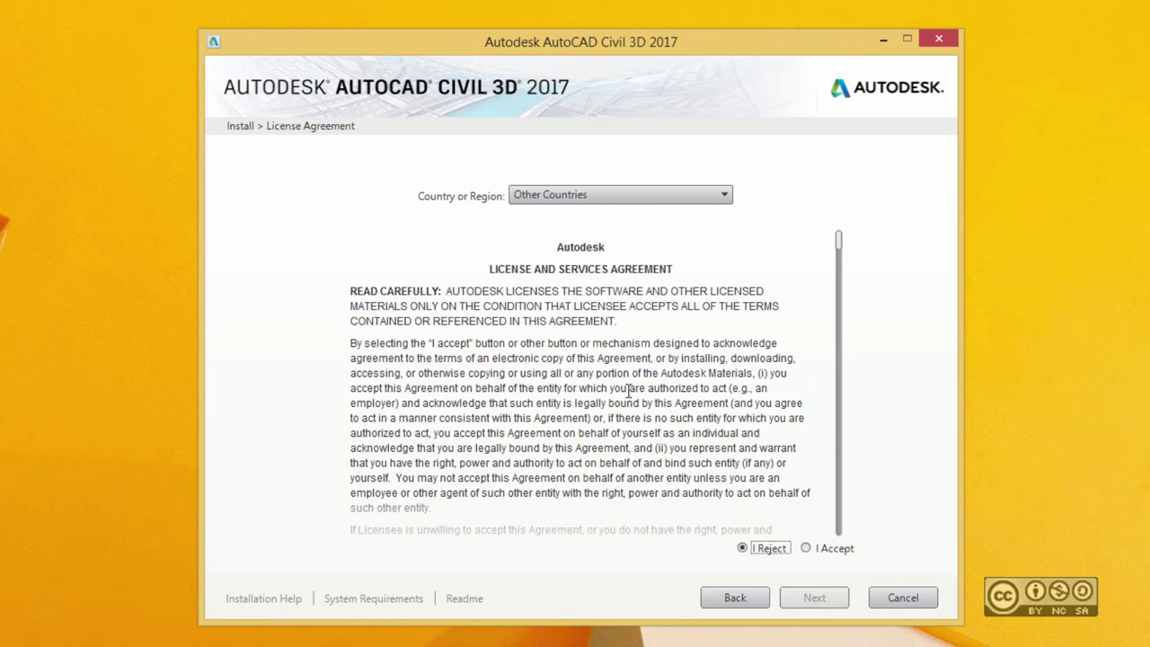
pyautogui.click(822, 555)
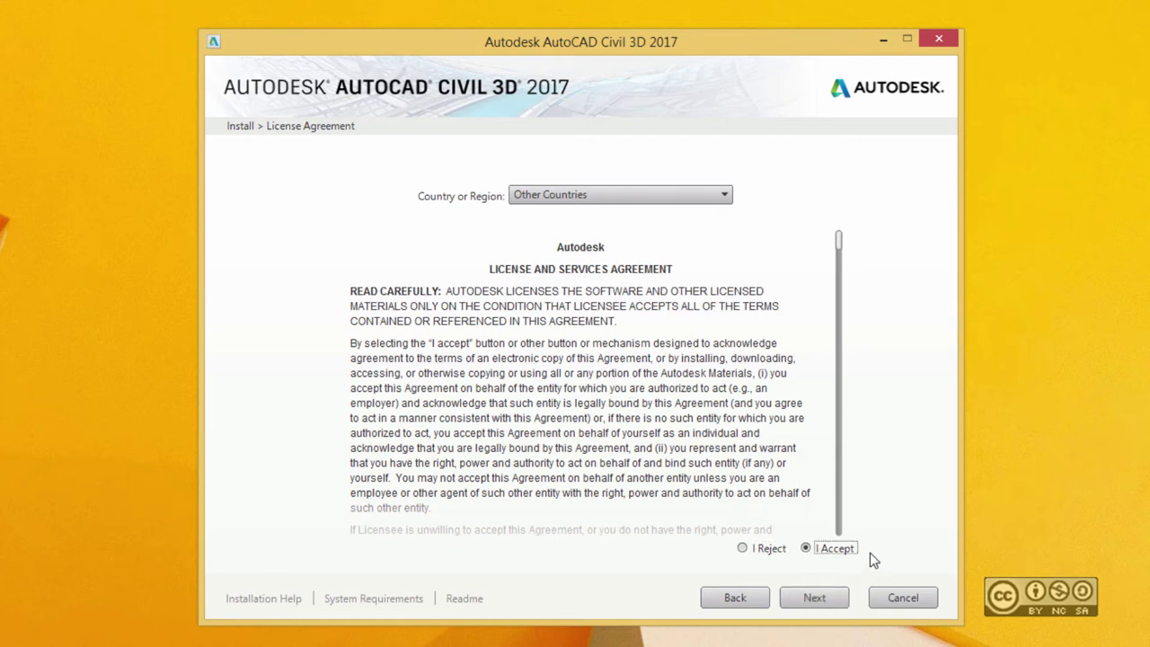
pyautogui.press('Return')
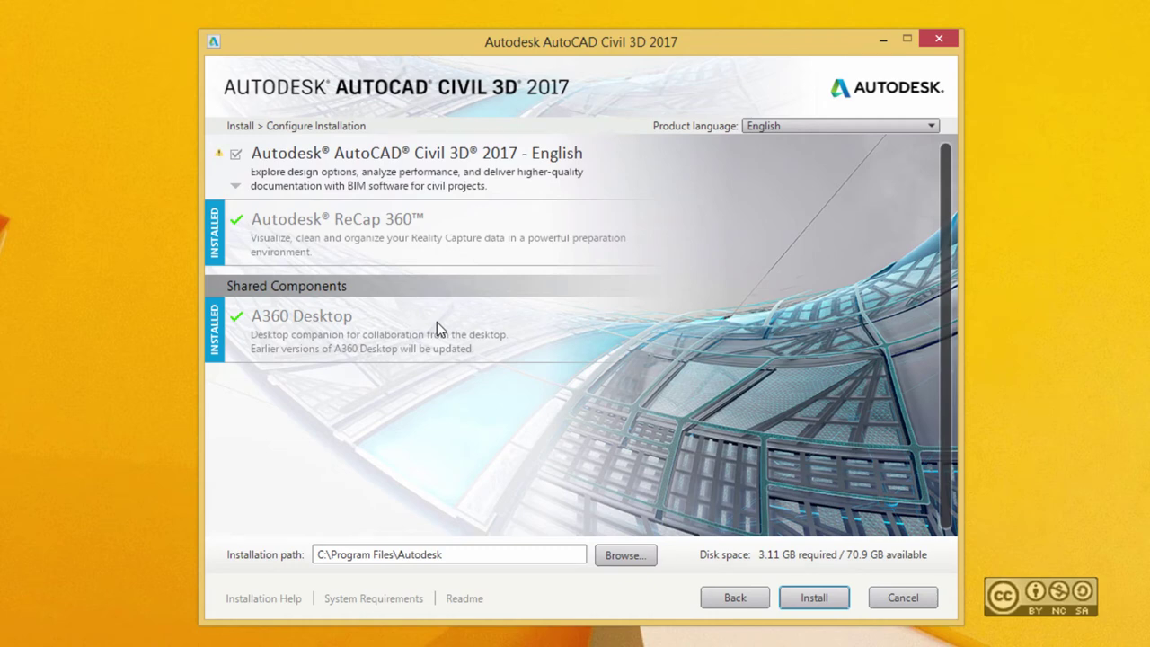
# Expand the 'Autodesk AutoCAD Civil 3D 2017 - English' entry to see its components.
pyautogui.click(431, 156)
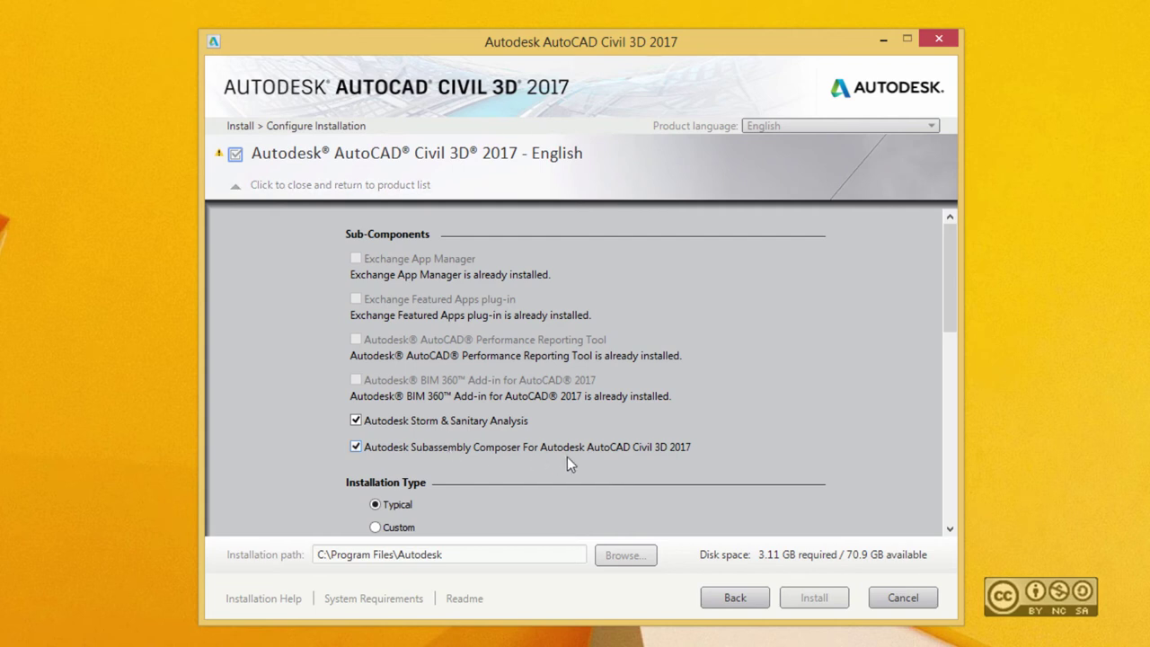
pyautogui.moveTo(948, 296); pyautogui.dragTo(945, 370)
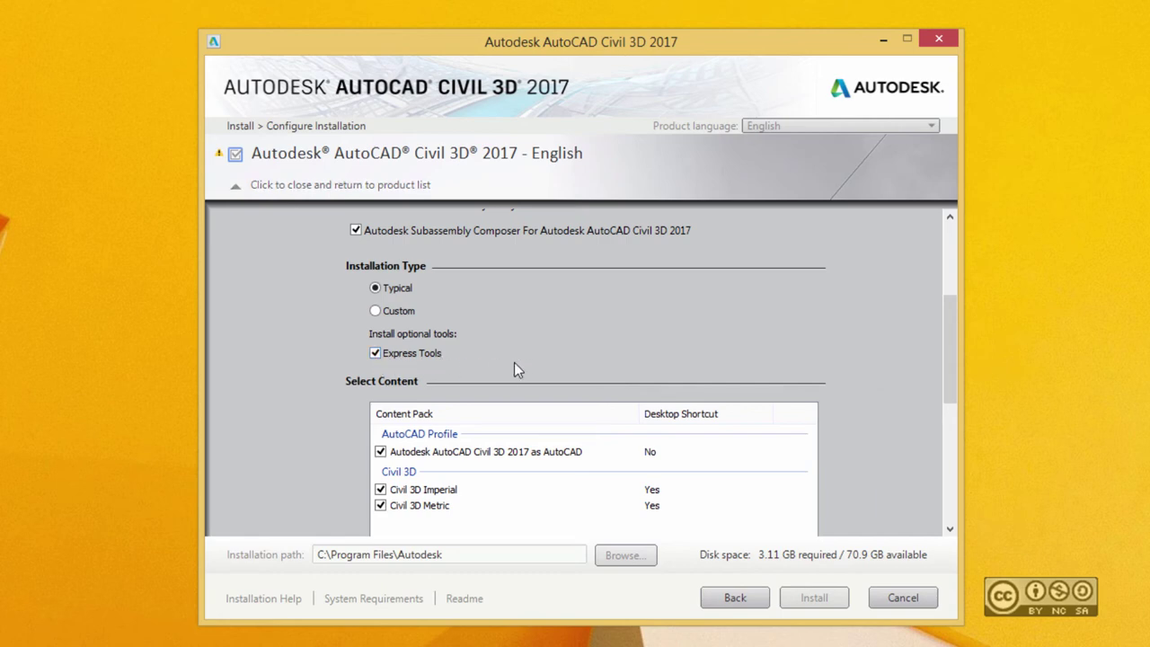
pyautogui.click(375, 311)
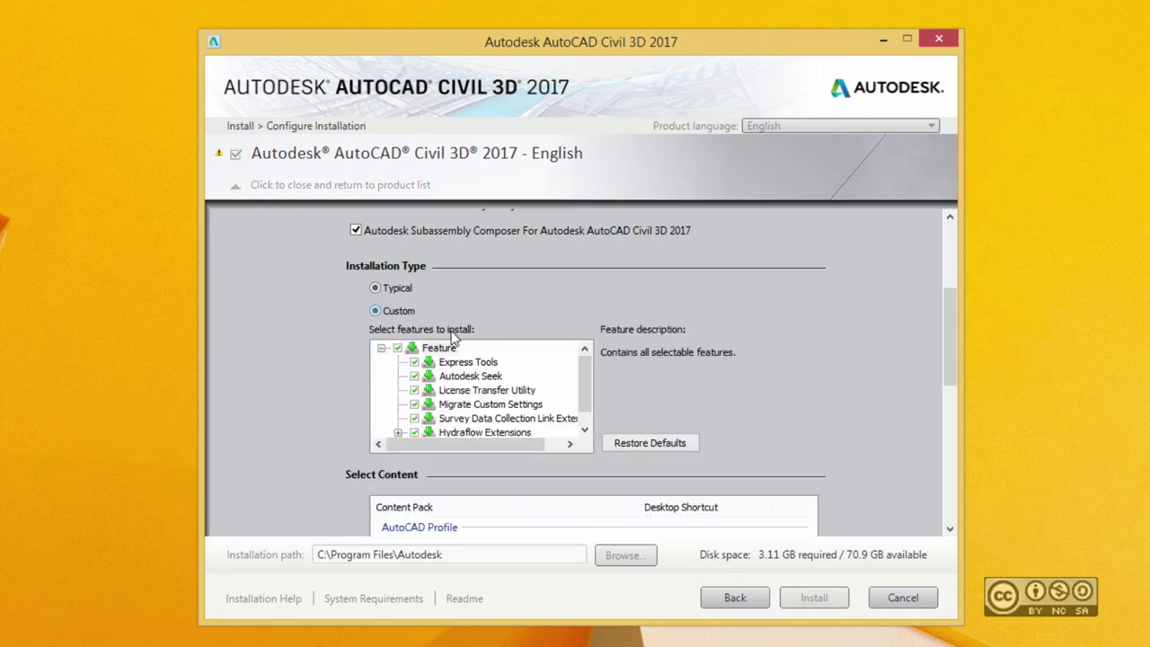
pyautogui.moveTo(585, 368)
pyautogui.mouseDown()
pyautogui.moveTo(591, 420)
pyautogui.moveTo(593, 371)
pyautogui.mouseUp()
pyautogui.click(378, 287)
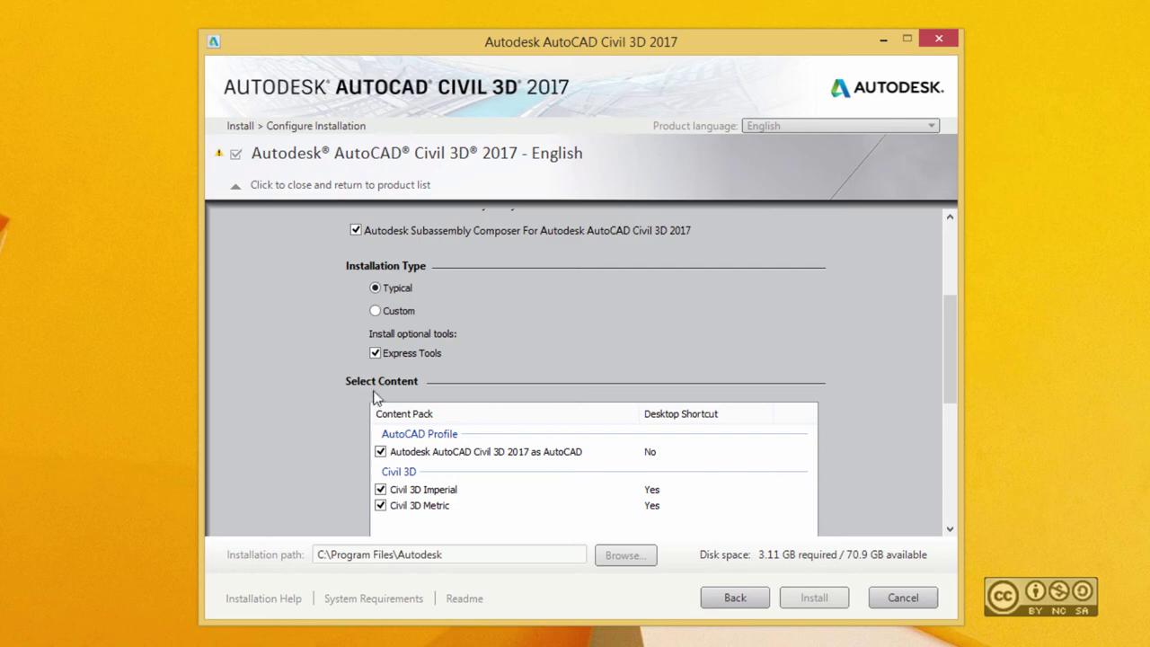
pyautogui.moveTo(954, 370); pyautogui.dragTo(953, 402)
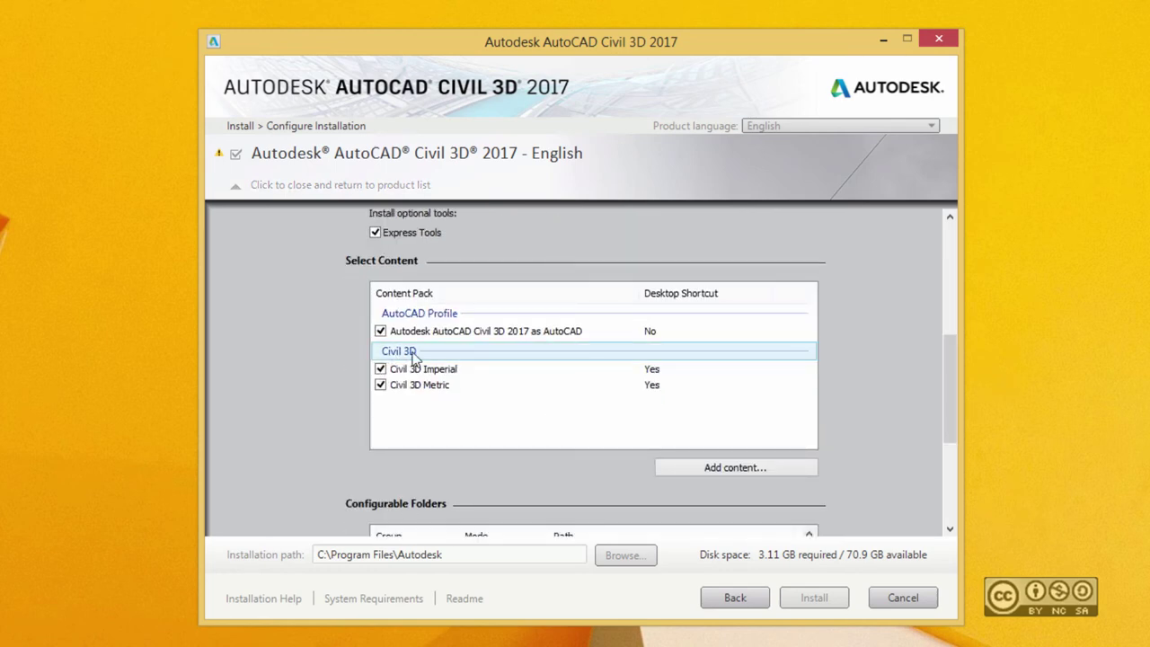
# Untick Civil 3D Imperial, set the AutoCAD Profile Desktop Shortcut to Yes, and review folders.
pyautogui.click(380, 384)
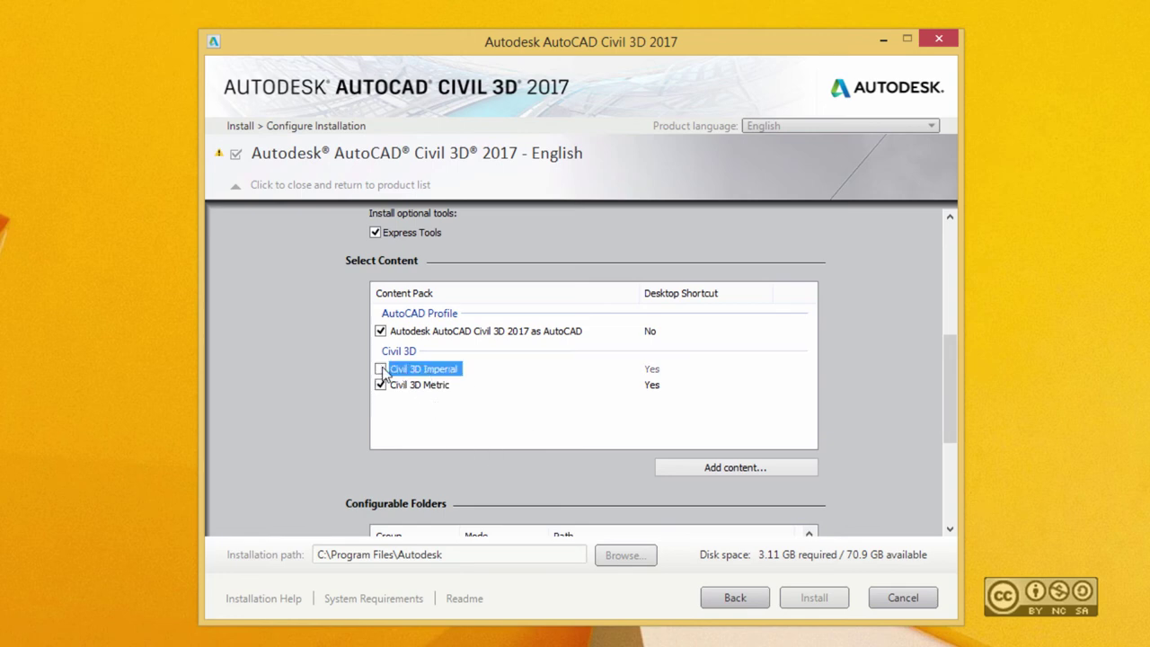
pyautogui.click(448, 399)
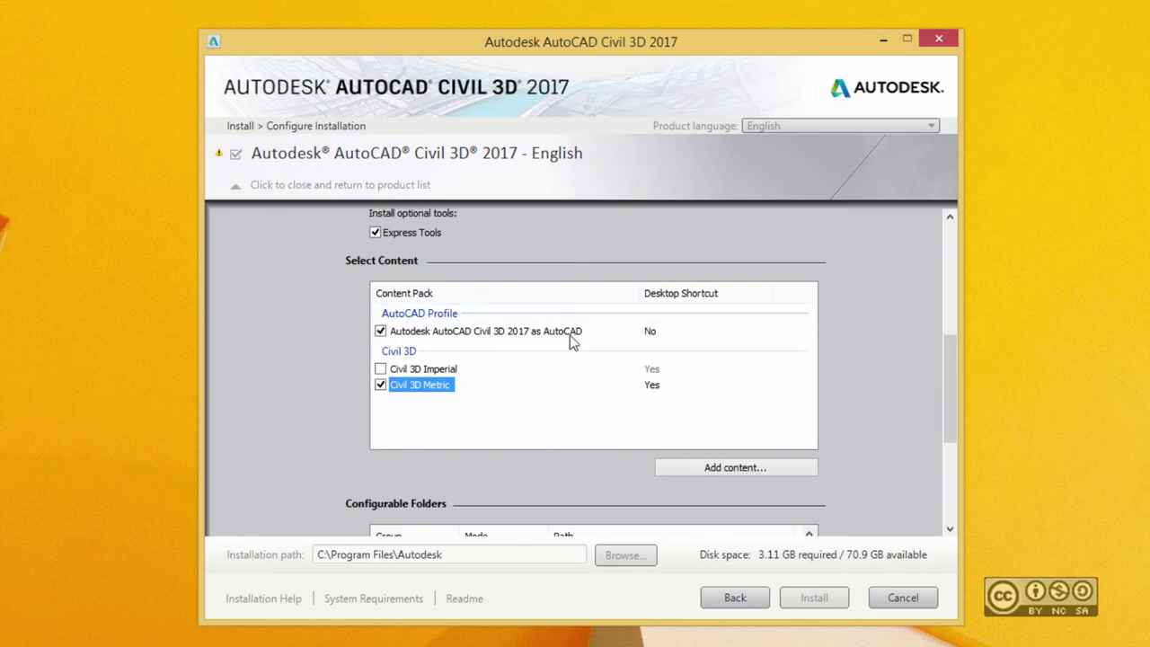
pyautogui.click(652, 333)
pyautogui.click(652, 334)
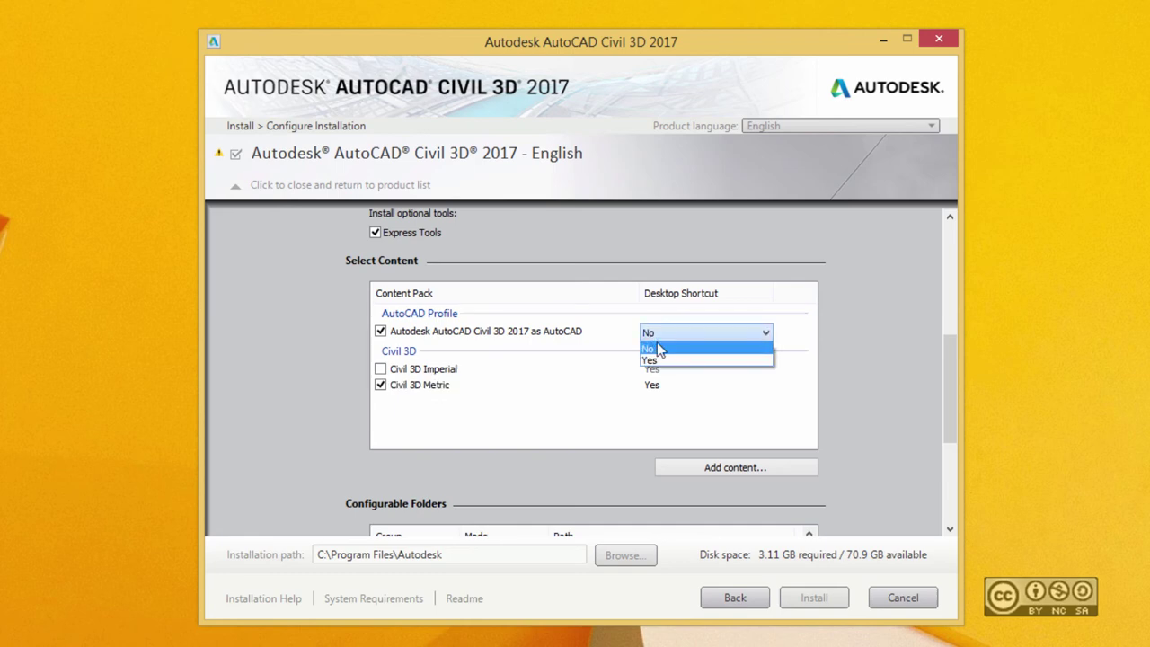
pyautogui.click(656, 361)
pyautogui.scroll(-1, 669, 445)
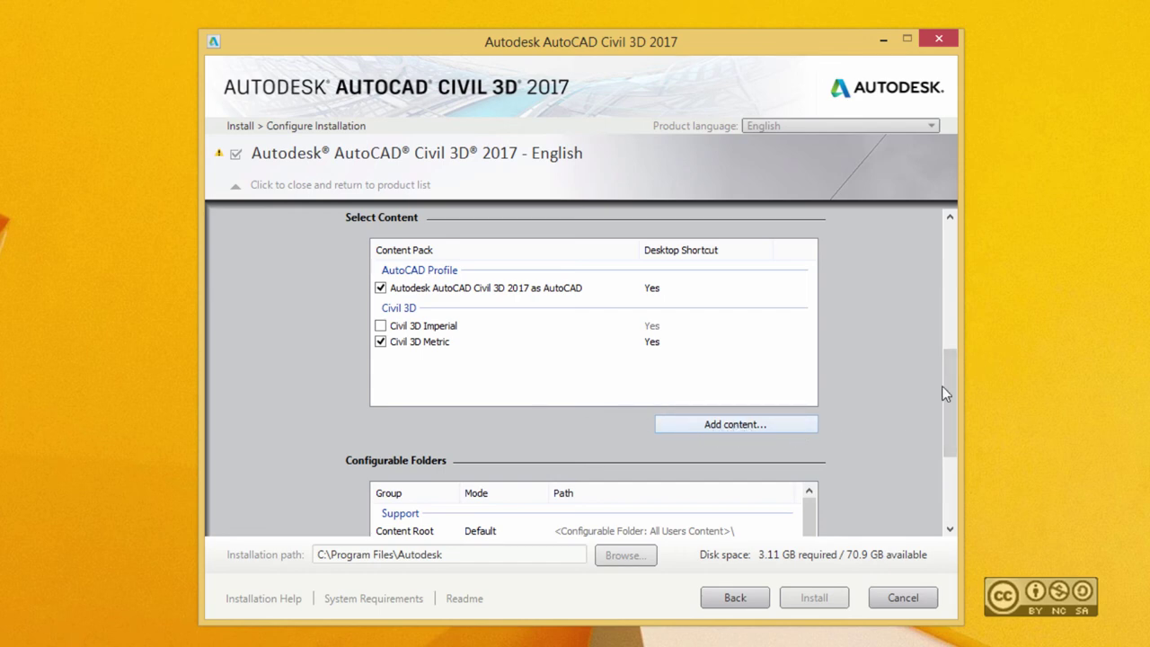
pyautogui.moveTo(947, 393); pyautogui.dragTo(956, 473)
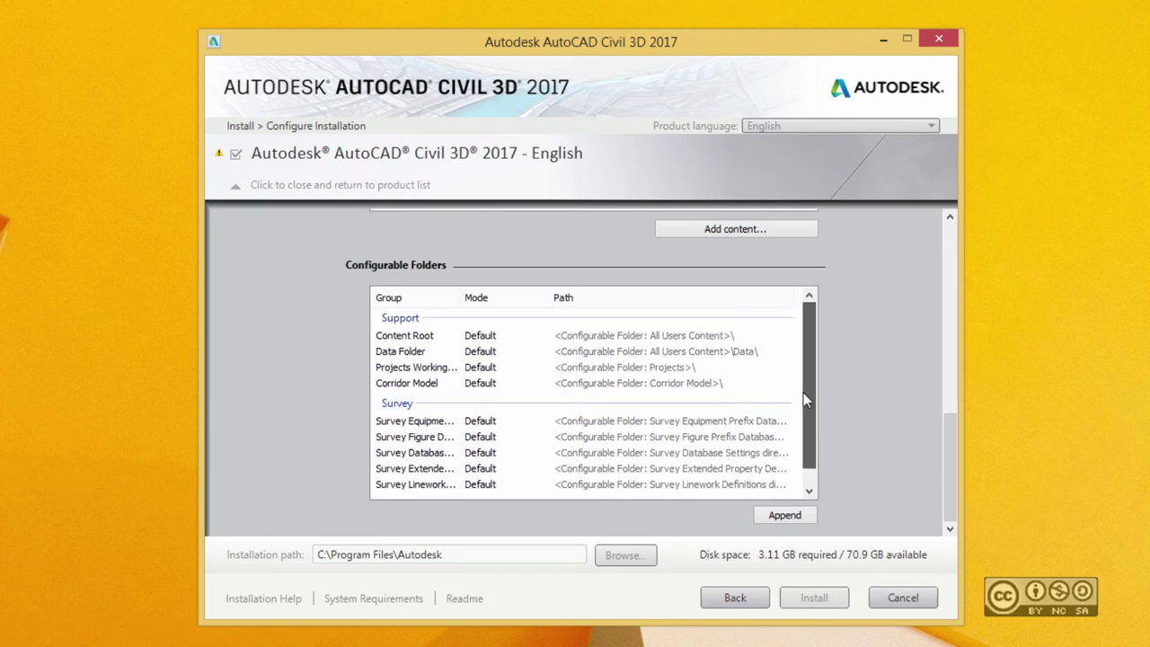
# Return to the product list, check the installation path, and install until complete.
pyautogui.click(443, 164)
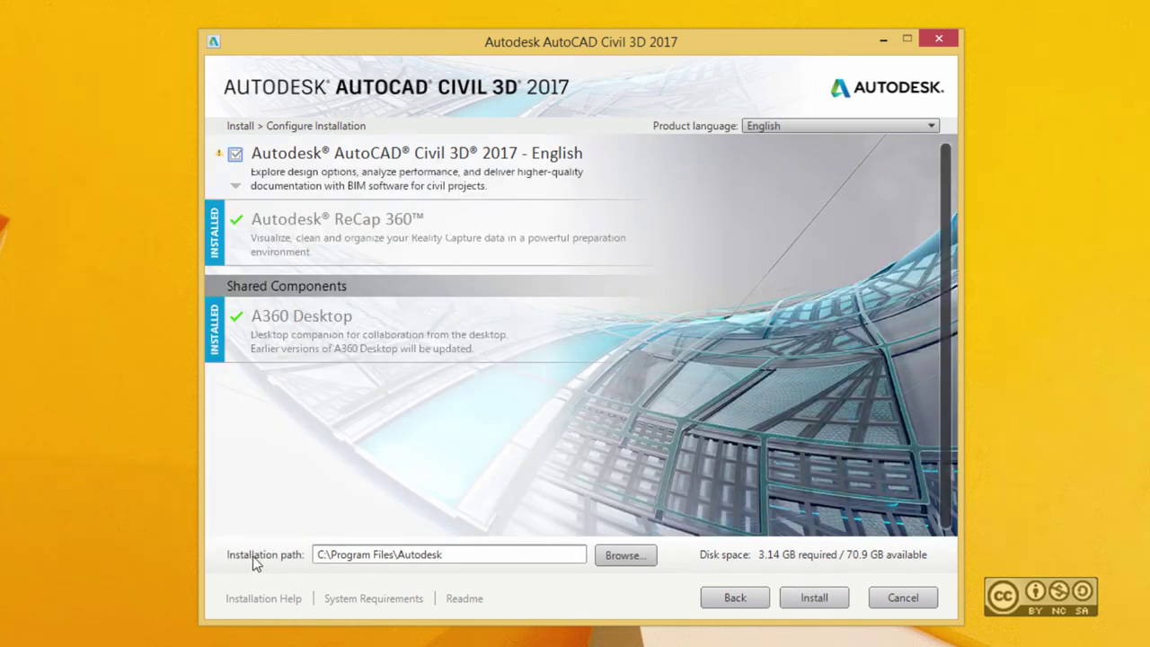
pyautogui.click(465, 554)
pyautogui.doubleClick(490, 554)
pyautogui.click(461, 554)
pyautogui.click(812, 598)
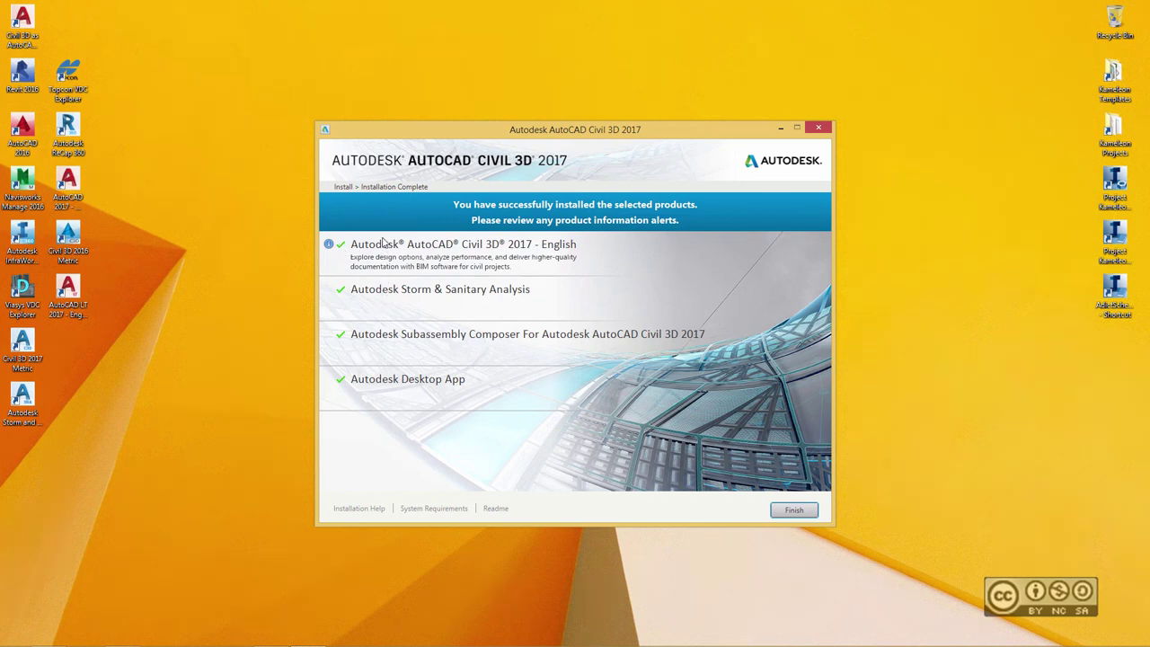
# Finish the installer and group the Civil 3D Metric, Civil 3D as AutoCAD and Storm and Sanitary Analysis shortcuts.
pyautogui.click(795, 510)
pyautogui.moveTo(22, 346); pyautogui.dragTo(114, 398)
pyautogui.moveTo(22, 25)
pyautogui.mouseDown()
pyautogui.moveTo(161, 388)
pyautogui.moveTo(155, 402)
pyautogui.mouseUp()
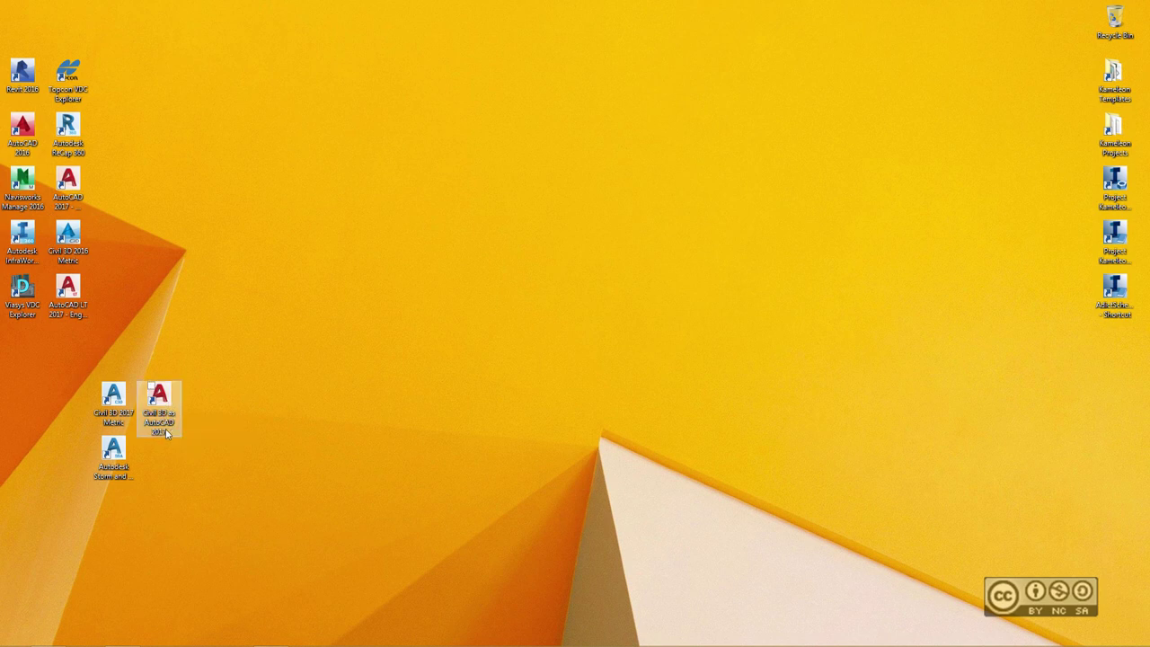
pyautogui.click(114, 454)
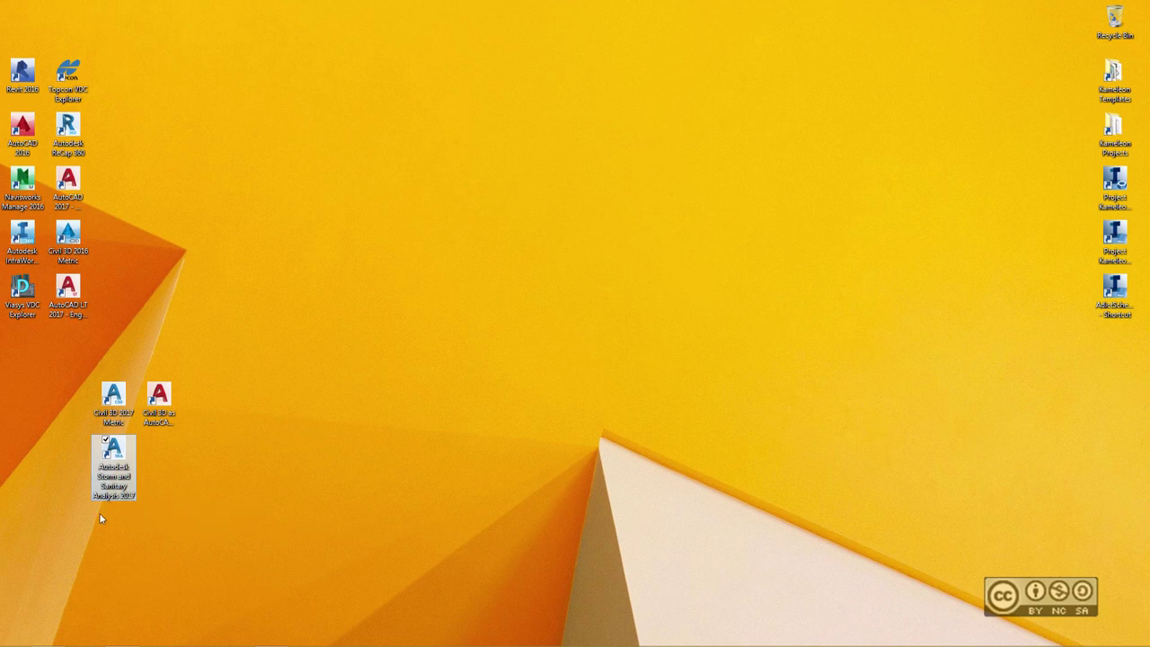
pyautogui.click(190, 477)
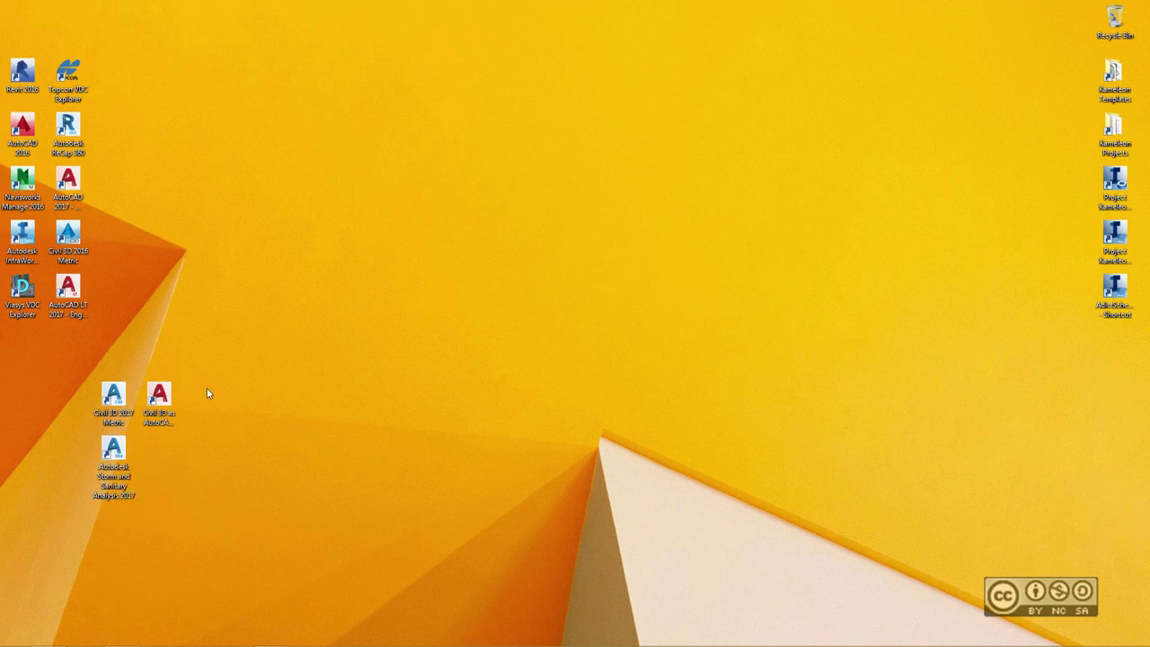